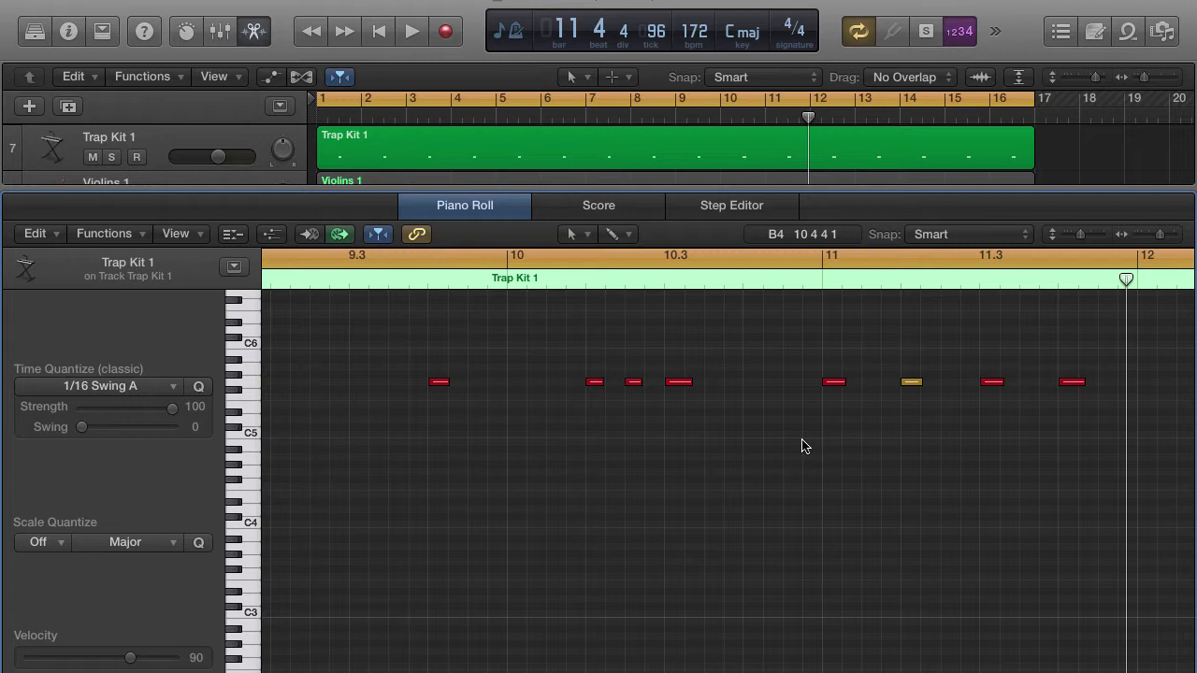
- Loop bars 3–6 of the Trap Kit 1 pattern and play them once
key("Return")
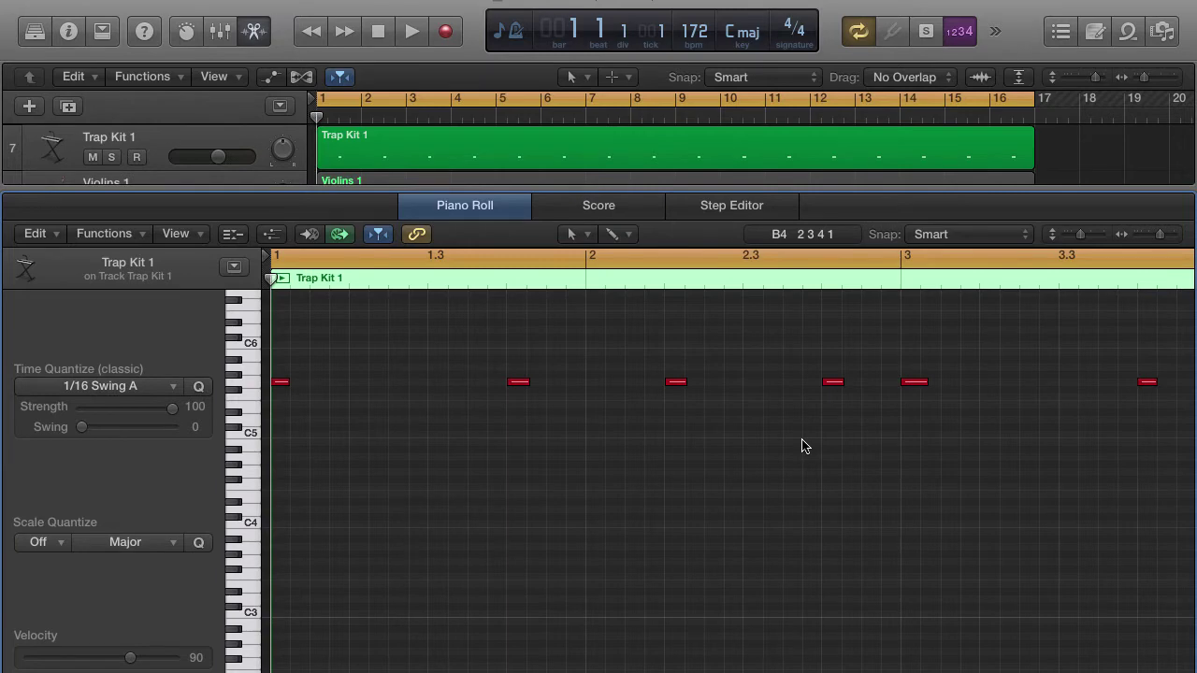
scroll(801, 446, "down", 5)
scroll(801, 446, "up", 3)
scroll(801, 446, "up", 2)
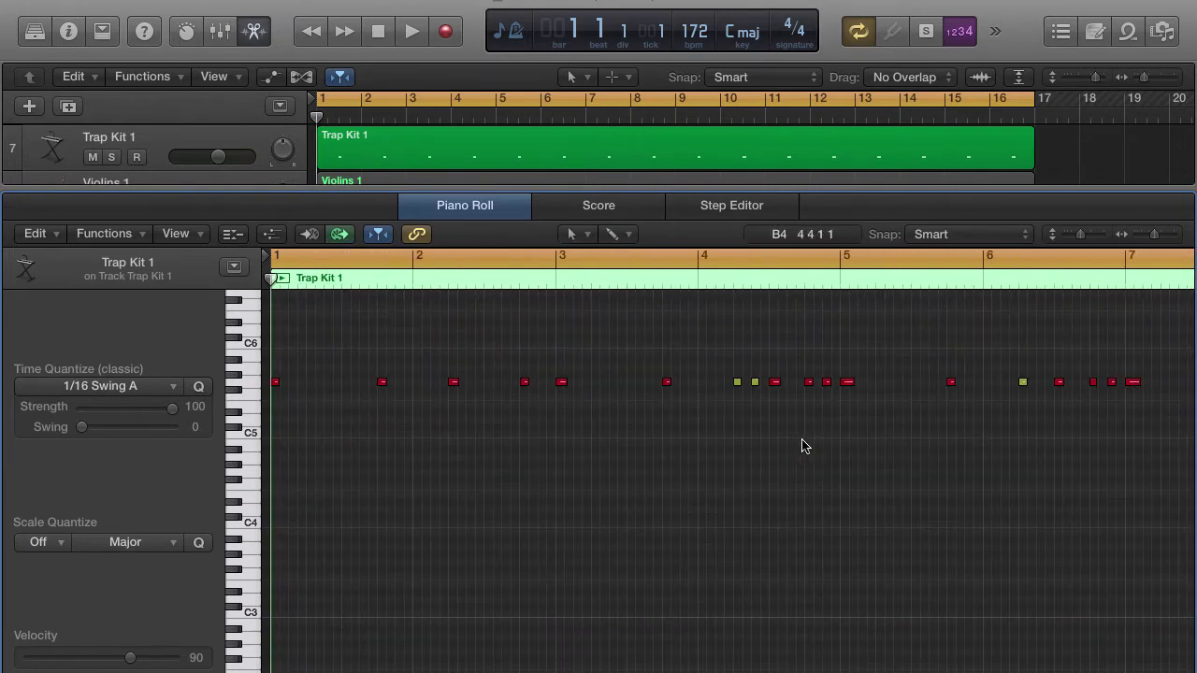
left_click(625, 259)
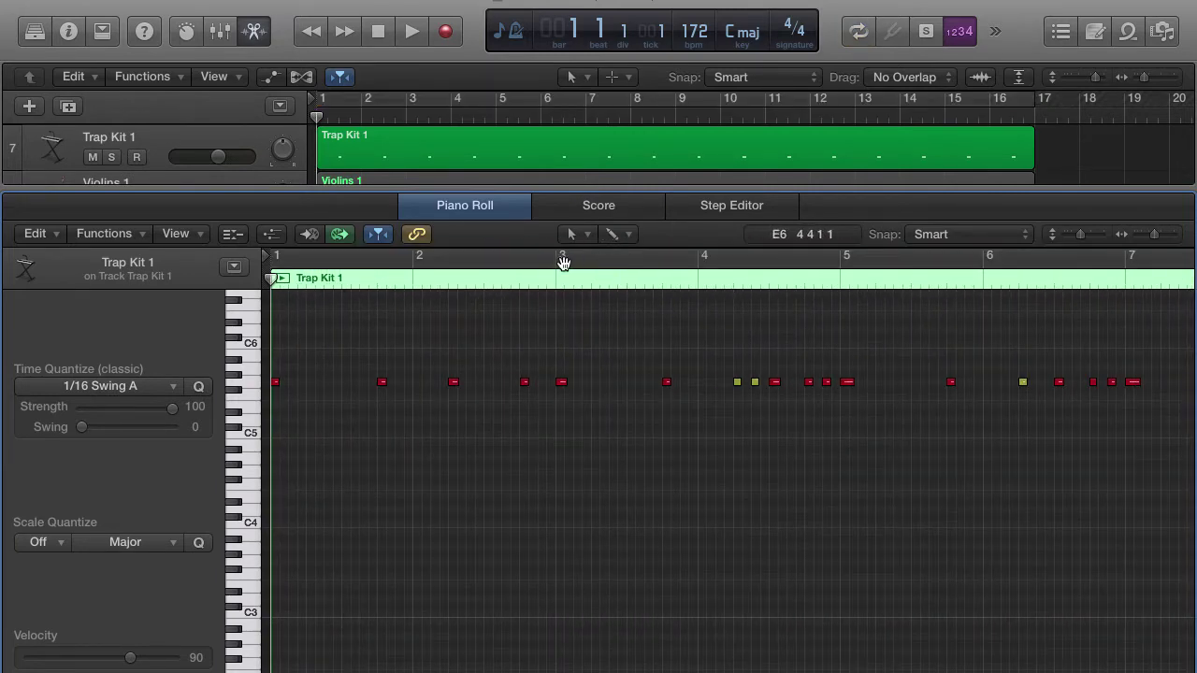
left_click_drag(563, 262, 983, 266)
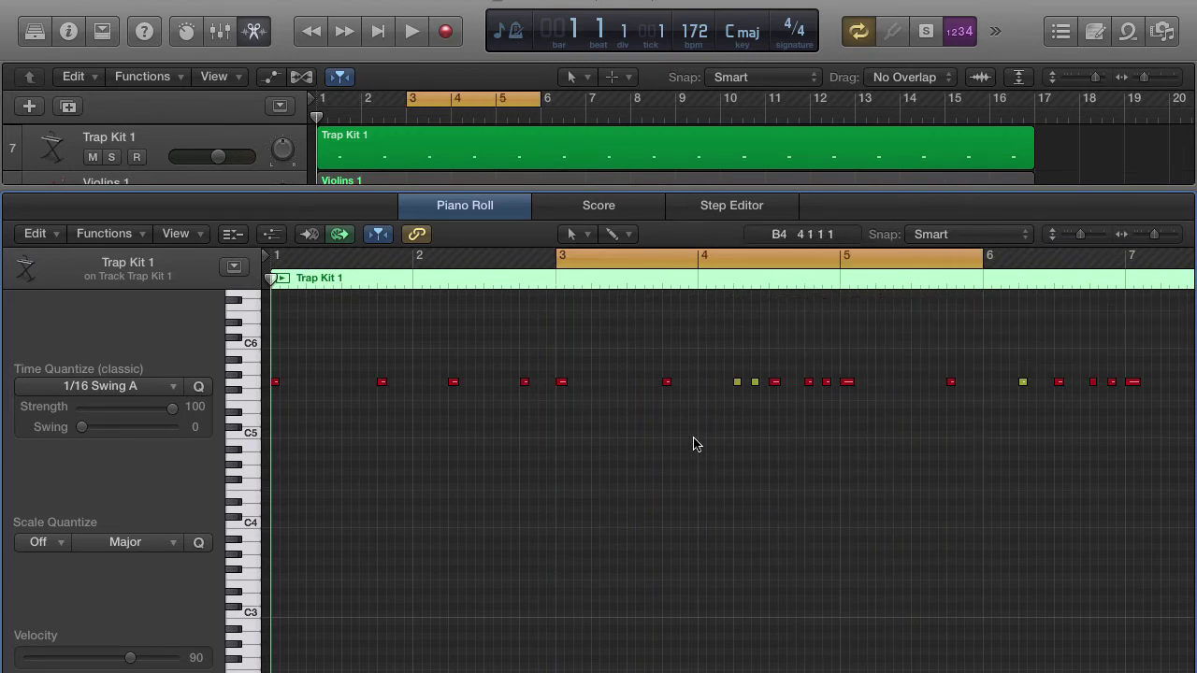
key("space")
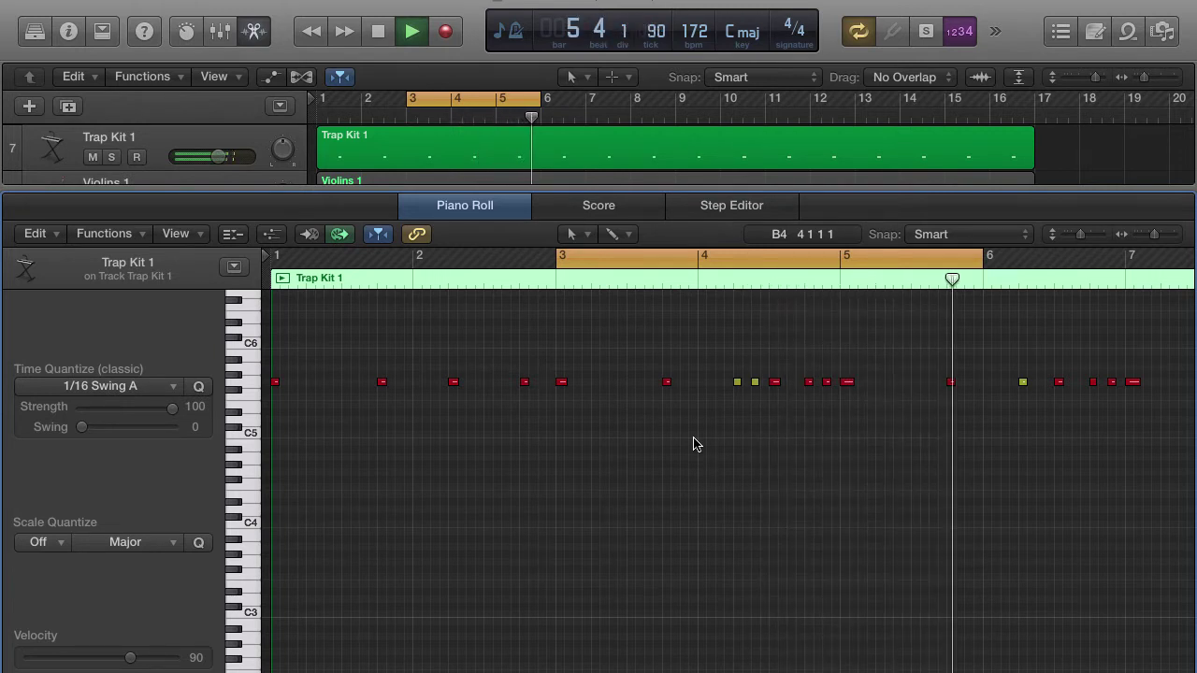
key("space")
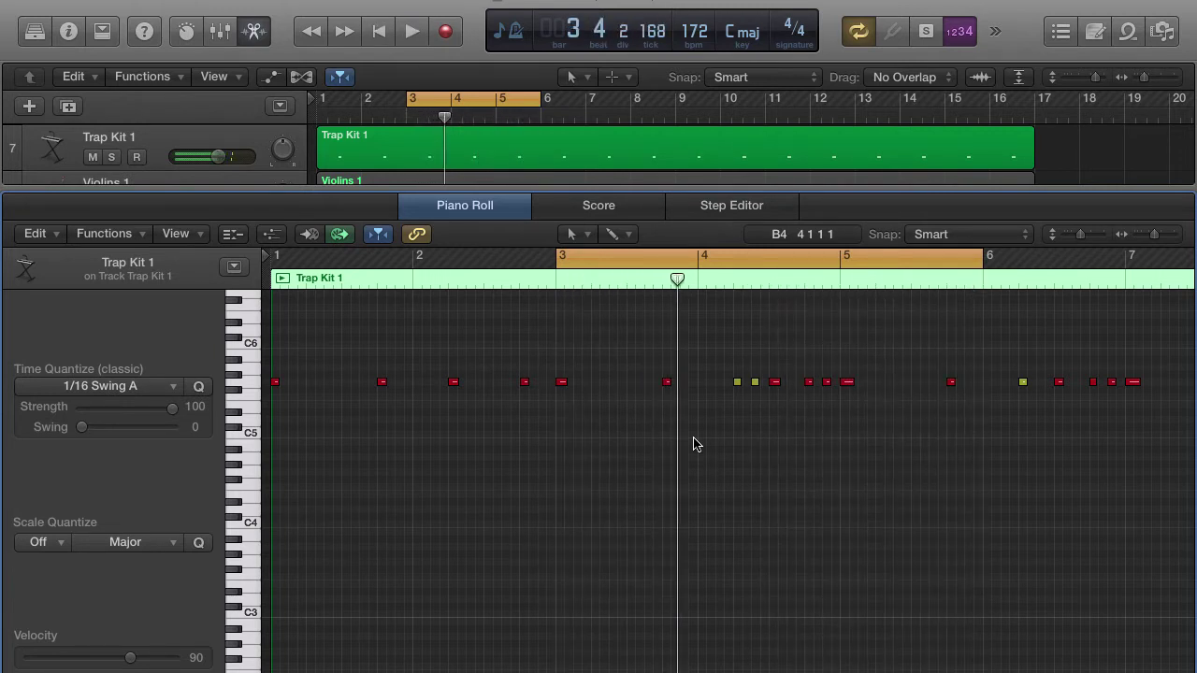
- Extend the cycle range to bar 7, play the loop, then switch Cycle off
left_click_drag(983, 259, 1122, 256)
key("space")
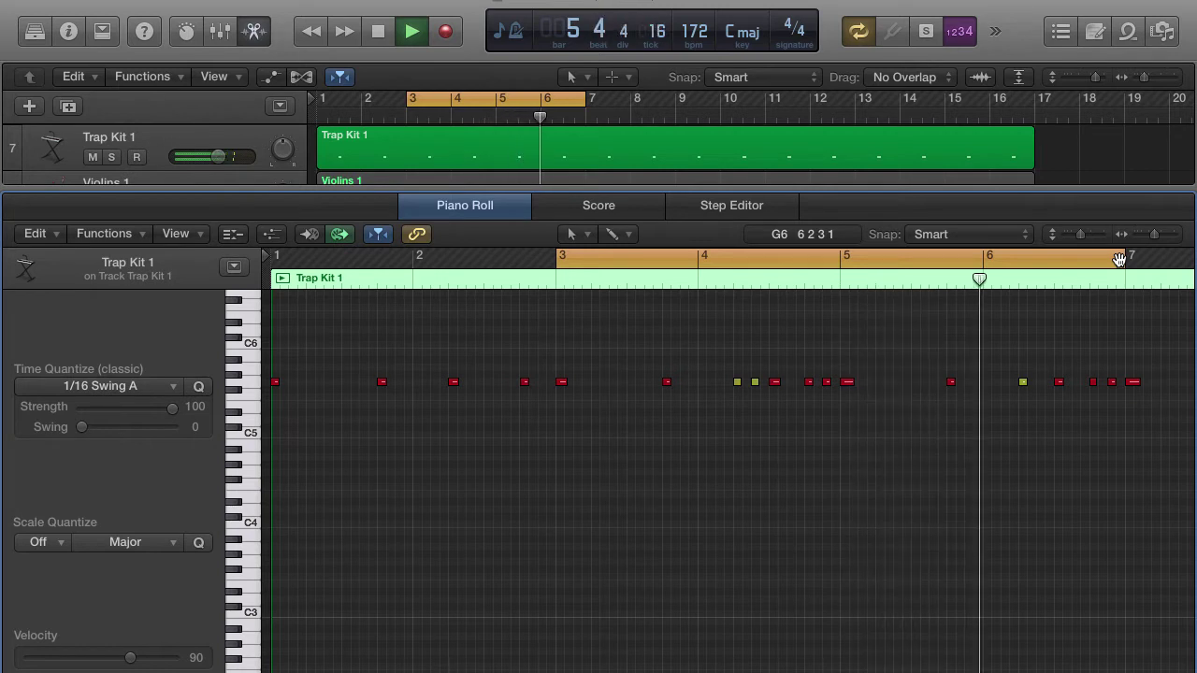
key("space")
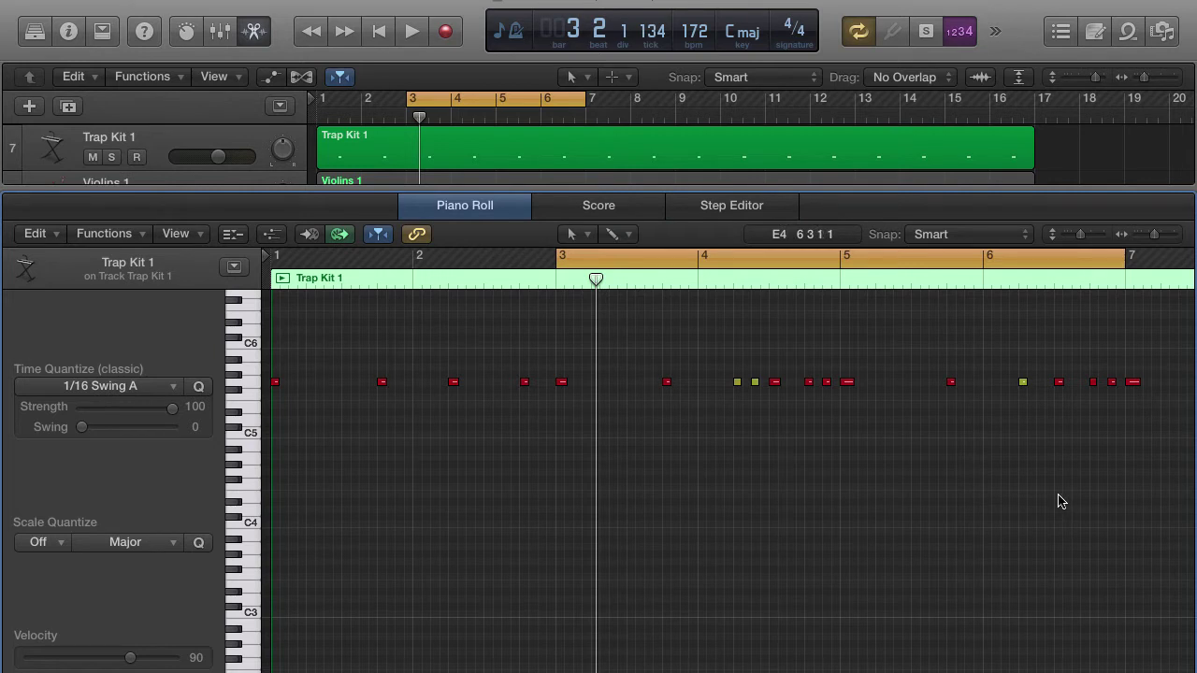
left_click(713, 256)
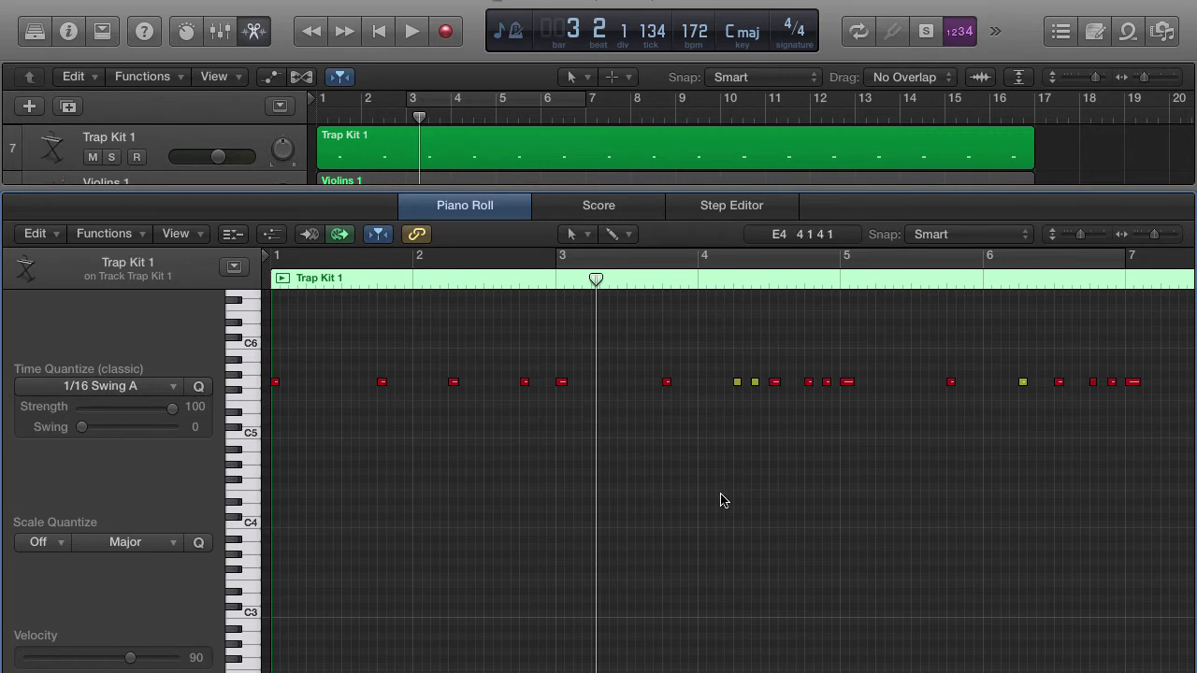
- Select all 48 Trap Kit 1 notes and show the Note Velocity lane in MIDI Draw
key("super+a")
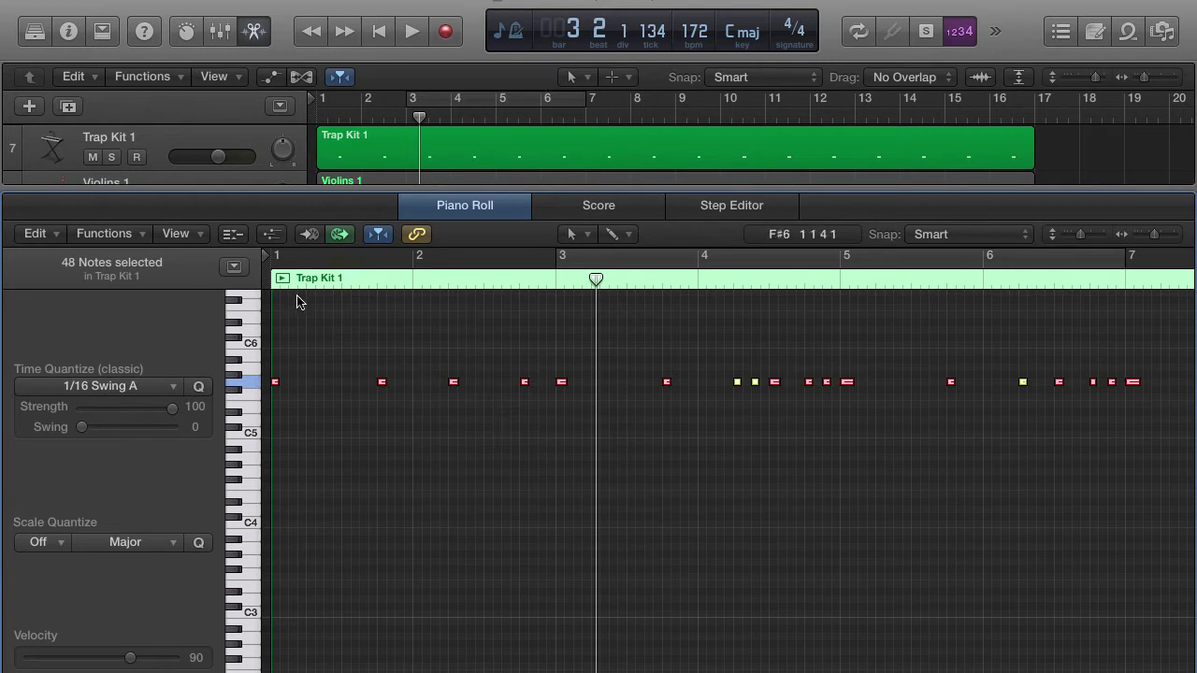
left_click(275, 237)
left_click(131, 533)
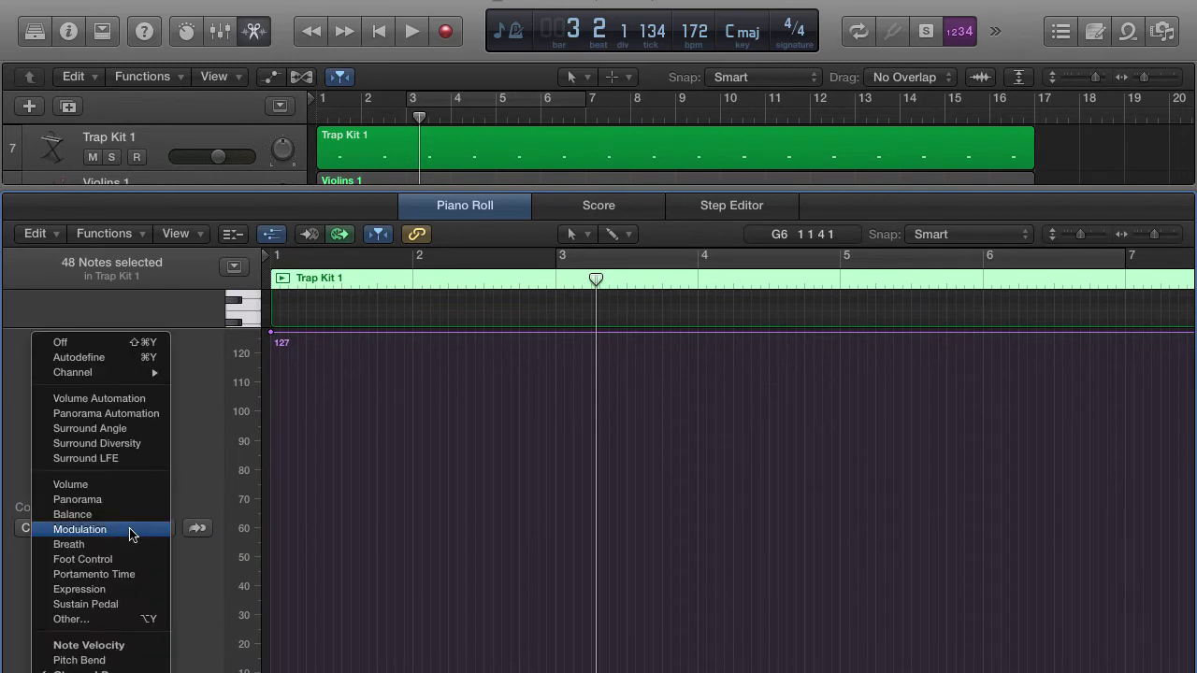
left_click(134, 652)
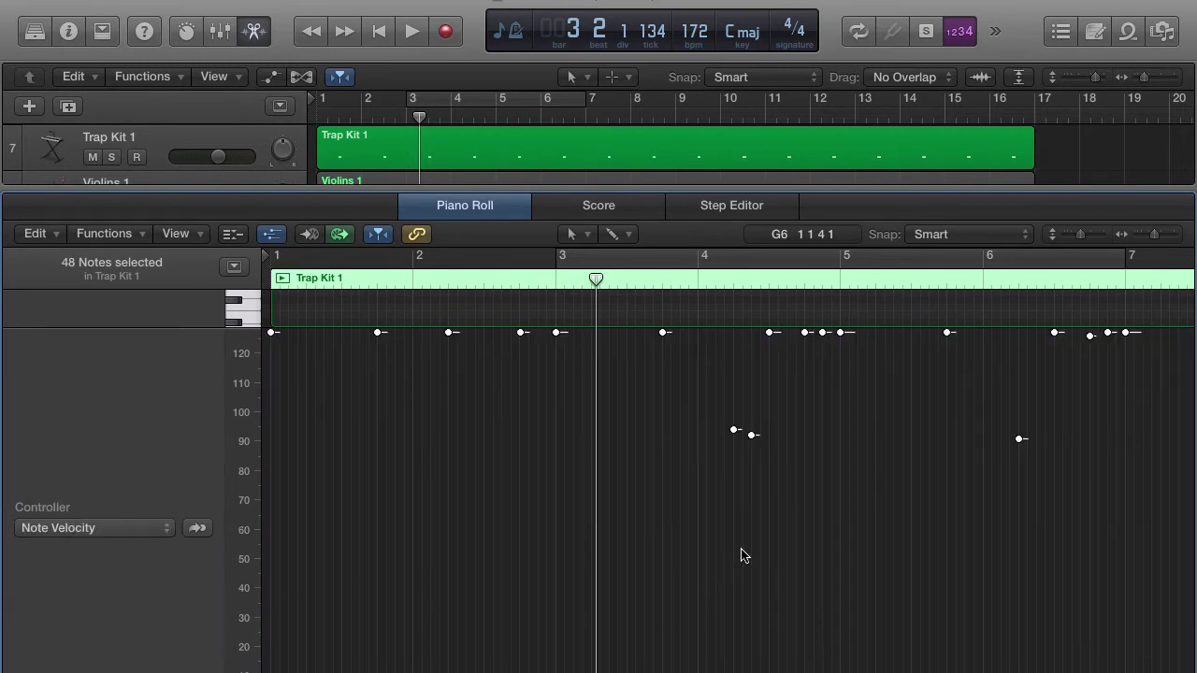
- Drag one velocity point up so all selected notes reach velocity 127
scroll(743, 555, "right", 3)
scroll(743, 556, "right", 5)
scroll(740, 556, "right", 5)
scroll(738, 555, "right", 3)
scroll(736, 556, "left", 2)
scroll(737, 555, "left", 5)
scroll(745, 524, "left", 3)
scroll(759, 477, "left", 1)
scroll(768, 450, "left", 2)
scroll(772, 449, "left", 2)
scroll(751, 353, "left", 2)
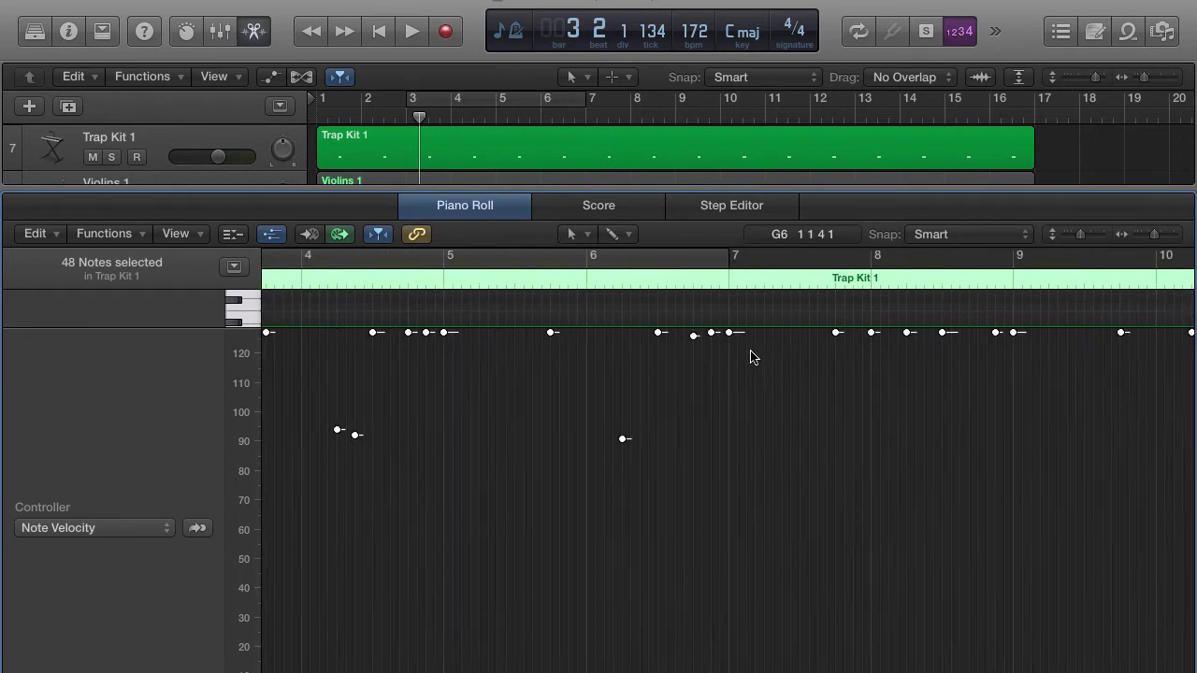
scroll(715, 353, "left", 1)
scroll(802, 480, "right", 4)
scroll(805, 481, "left", 1)
scroll(748, 477, "left", 2)
scroll(627, 459, "left", 1)
left_click(624, 441)
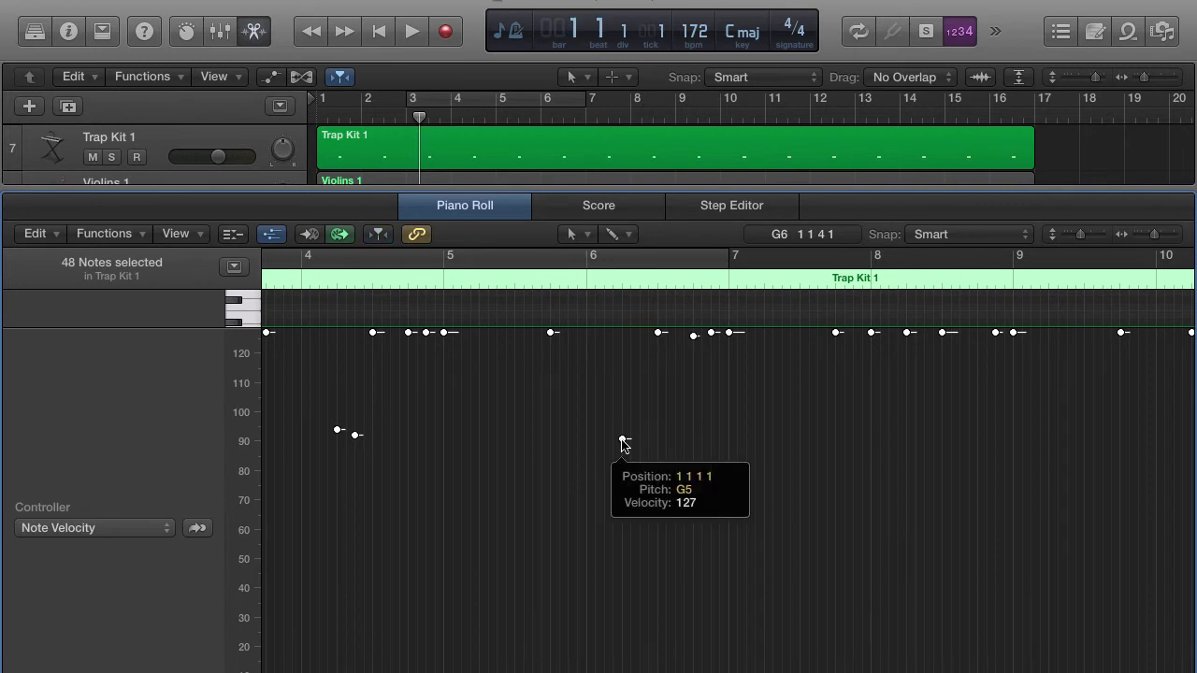
left_click_drag(624, 442, 615, 267)
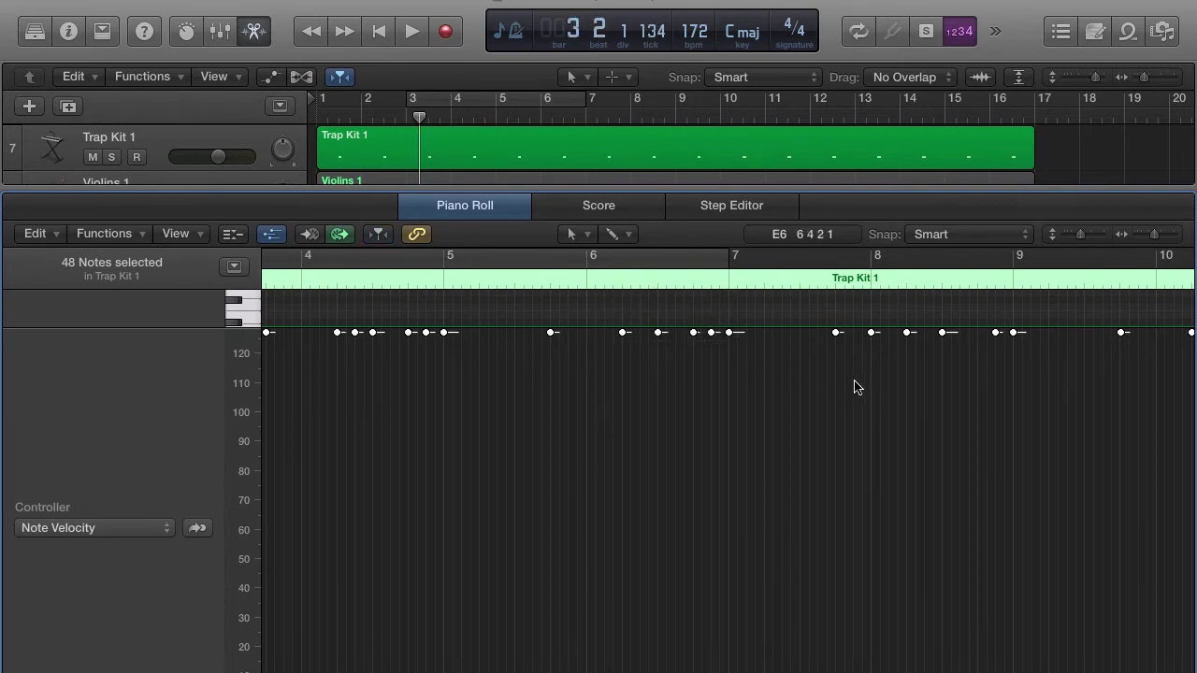
scroll(857, 386, "right", 5)
scroll(856, 387, "right", 2)
scroll(856, 386, "right", 2)
scroll(857, 386, "right", 1)
scroll(856, 386, "left", 4)
scroll(856, 387, "left", 3)
scroll(857, 386, "left", 4)
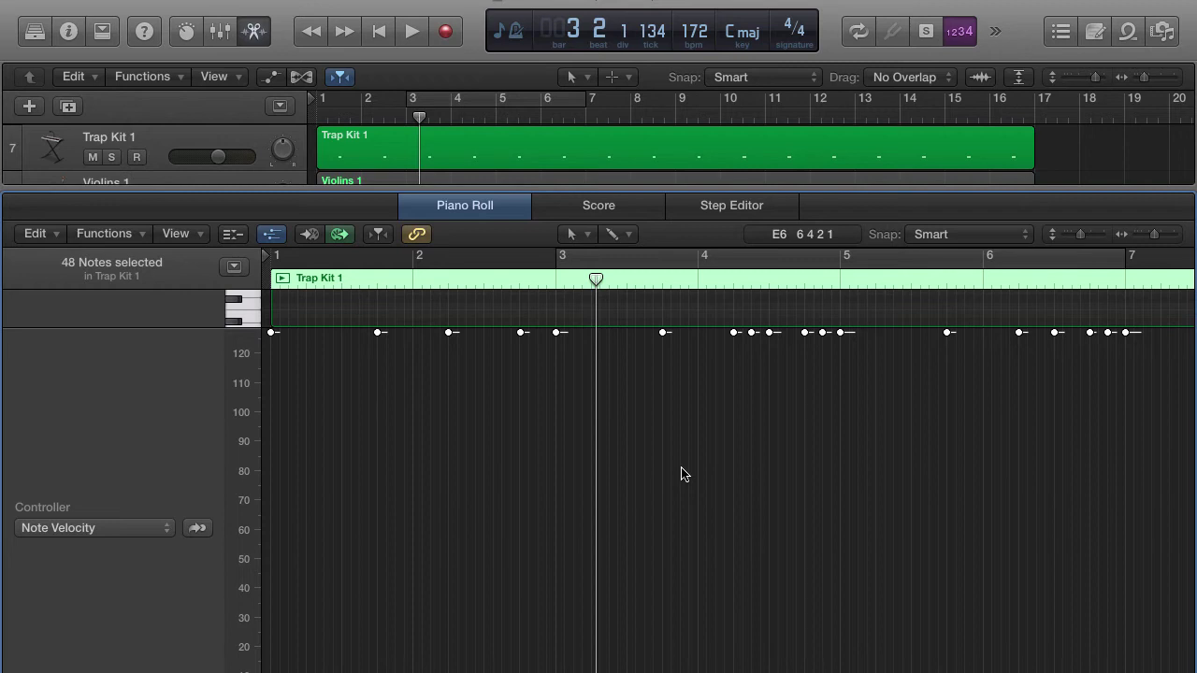
- Hide the velocity lane, deselect the notes, and play the full-velocity Trap Kit 1 pattern
left_click(271, 235)
left_click(418, 472)
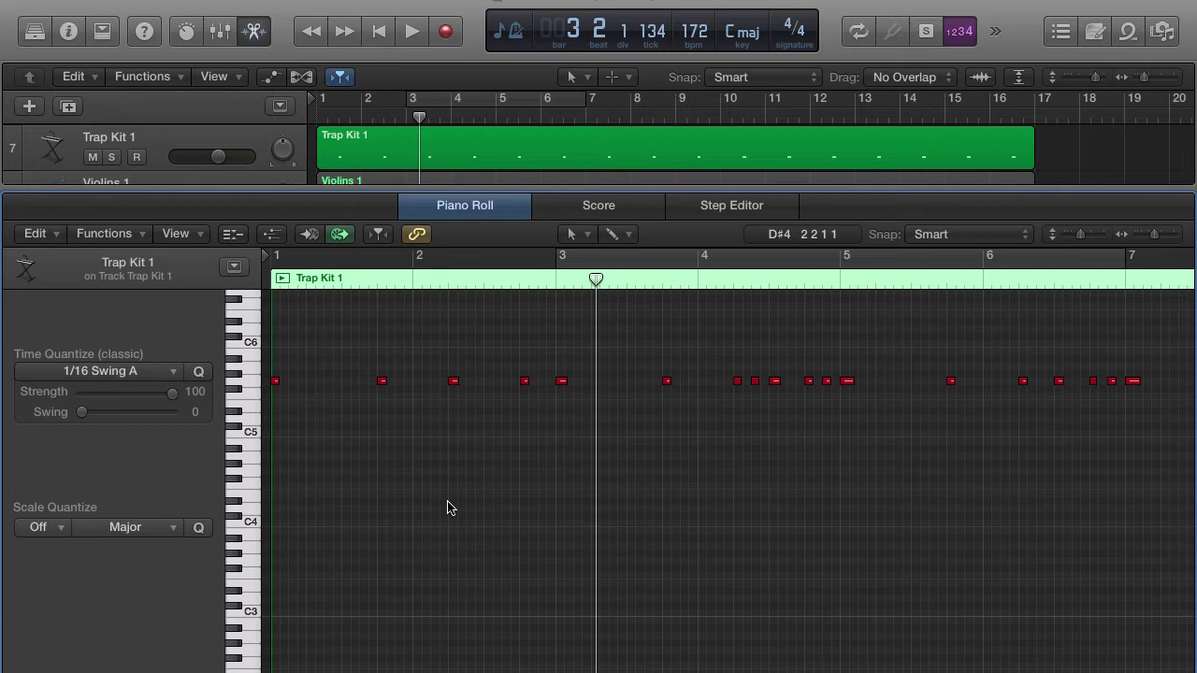
key("Return")
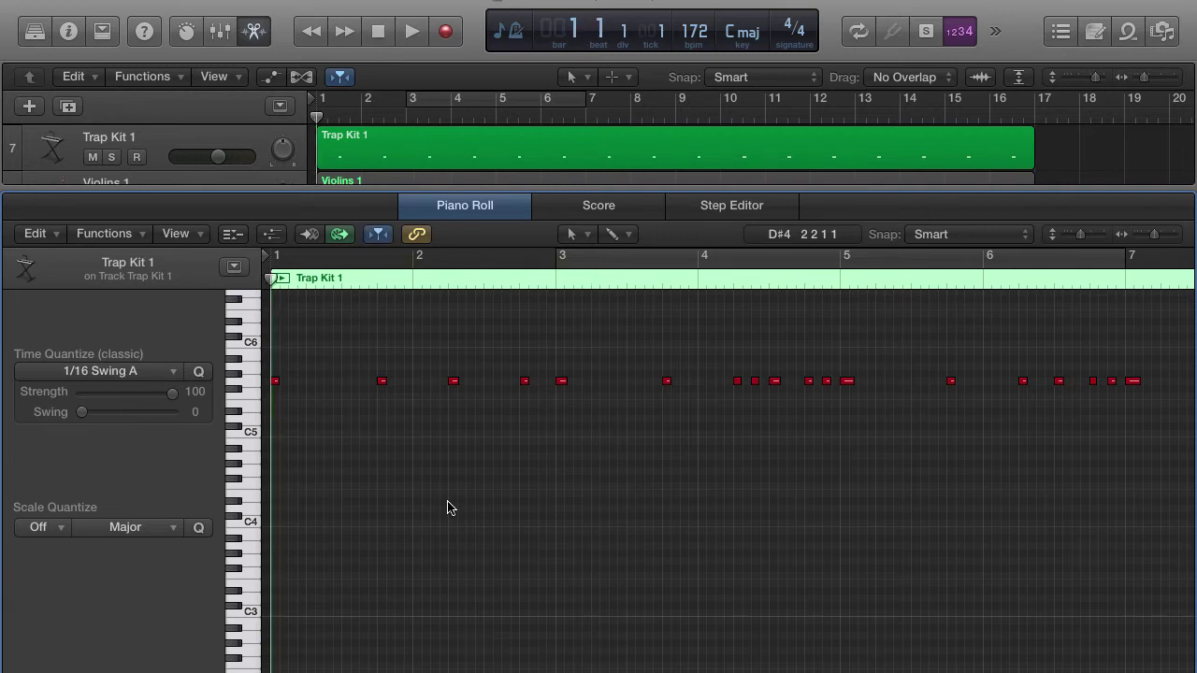
key("space")
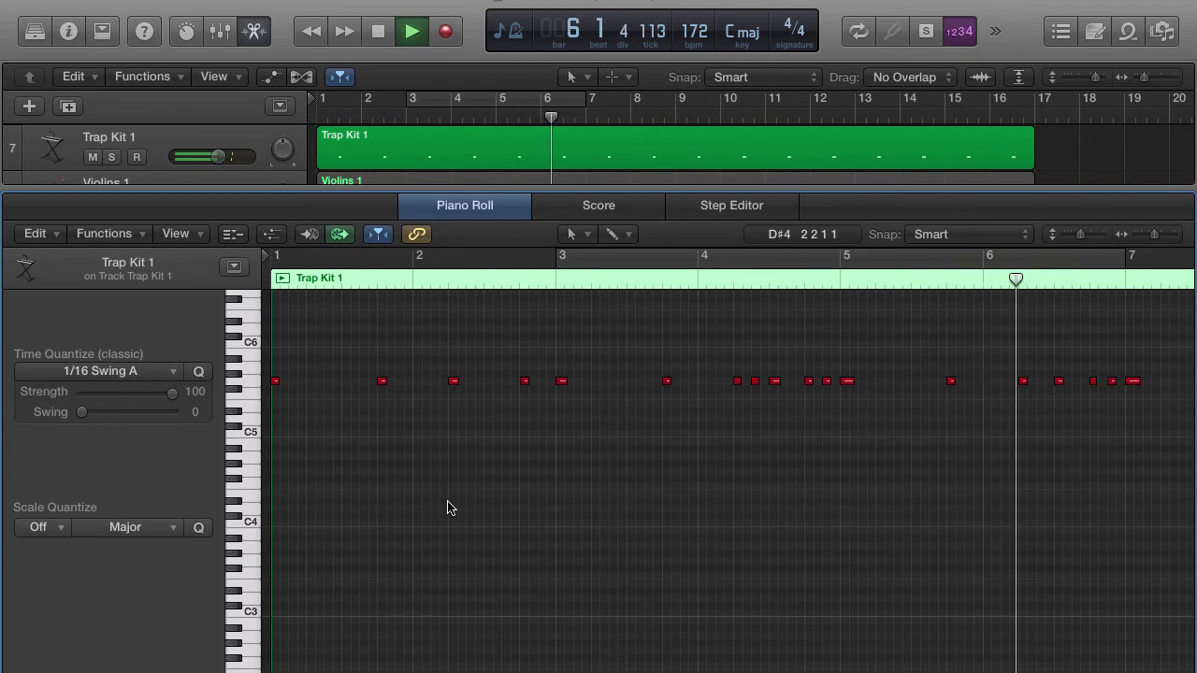
key("space")
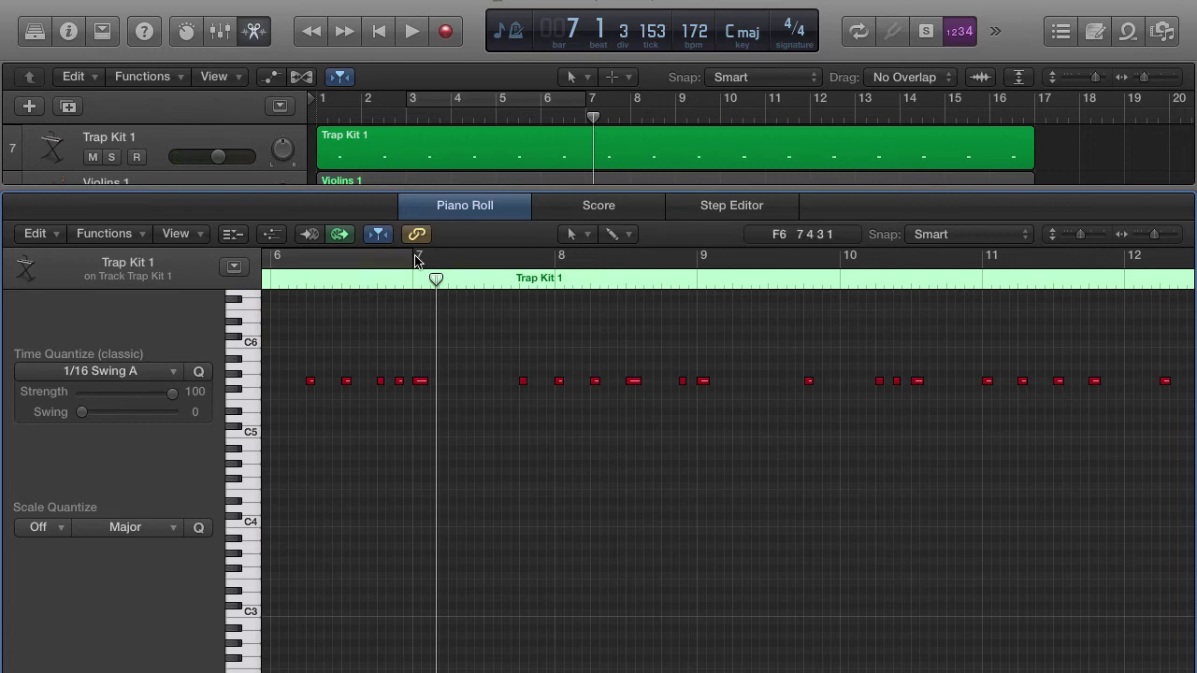
- Mute both Trap Kit 1 tracks, unmute Lost in Trance and show it in the Piano Roll
left_click(248, 40)
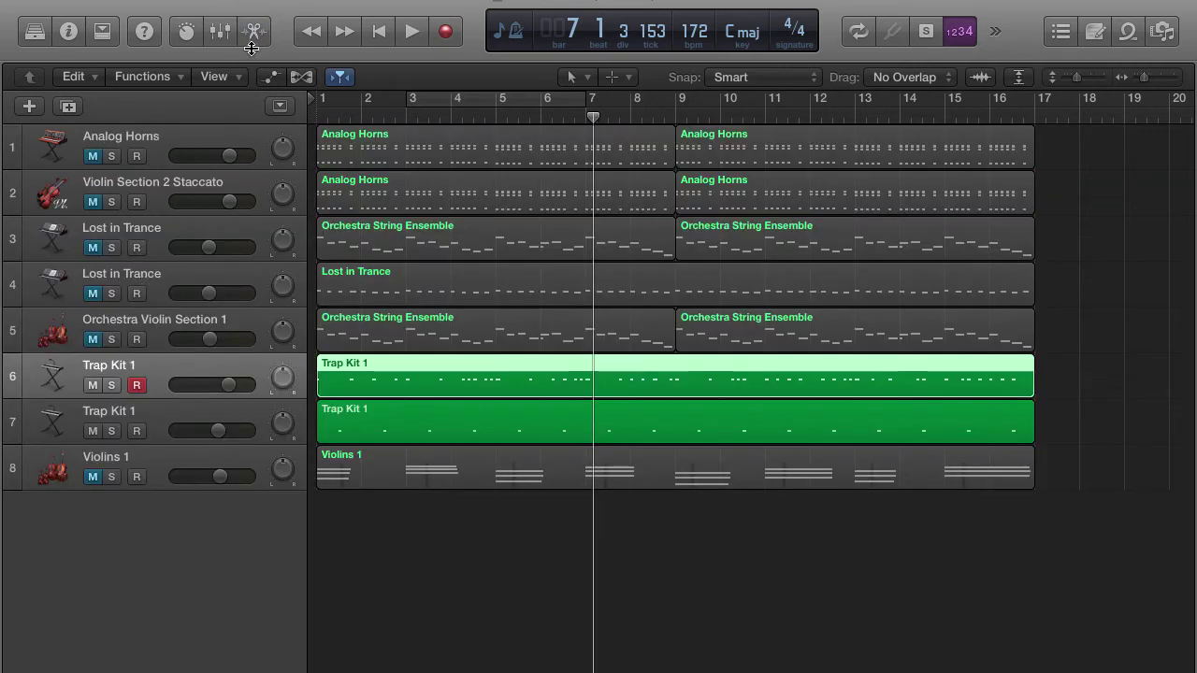
left_click(92, 385)
left_click(93, 430)
left_click(136, 384)
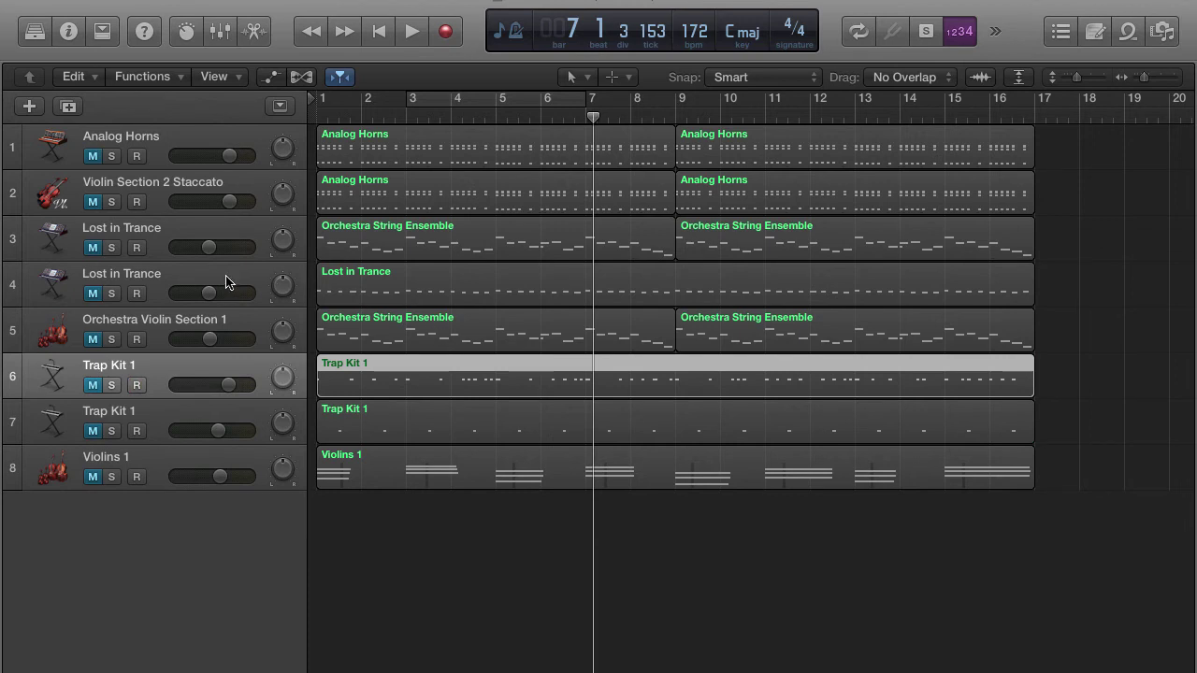
left_click(192, 281)
left_click(98, 294)
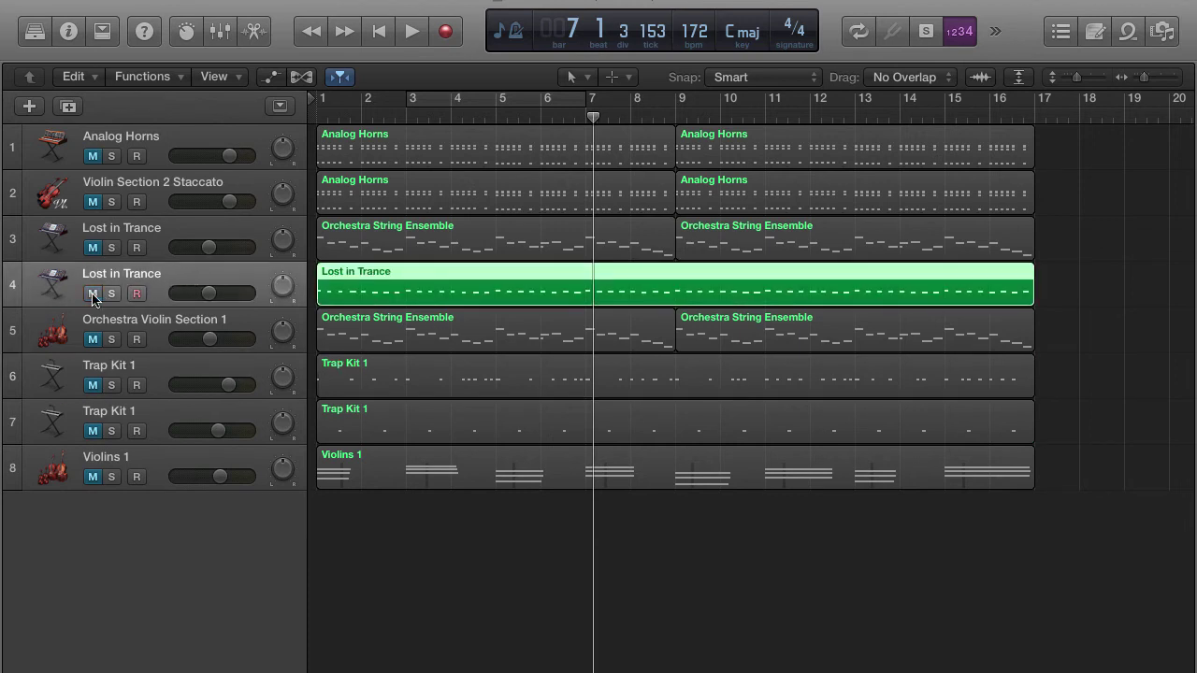
left_click(254, 31)
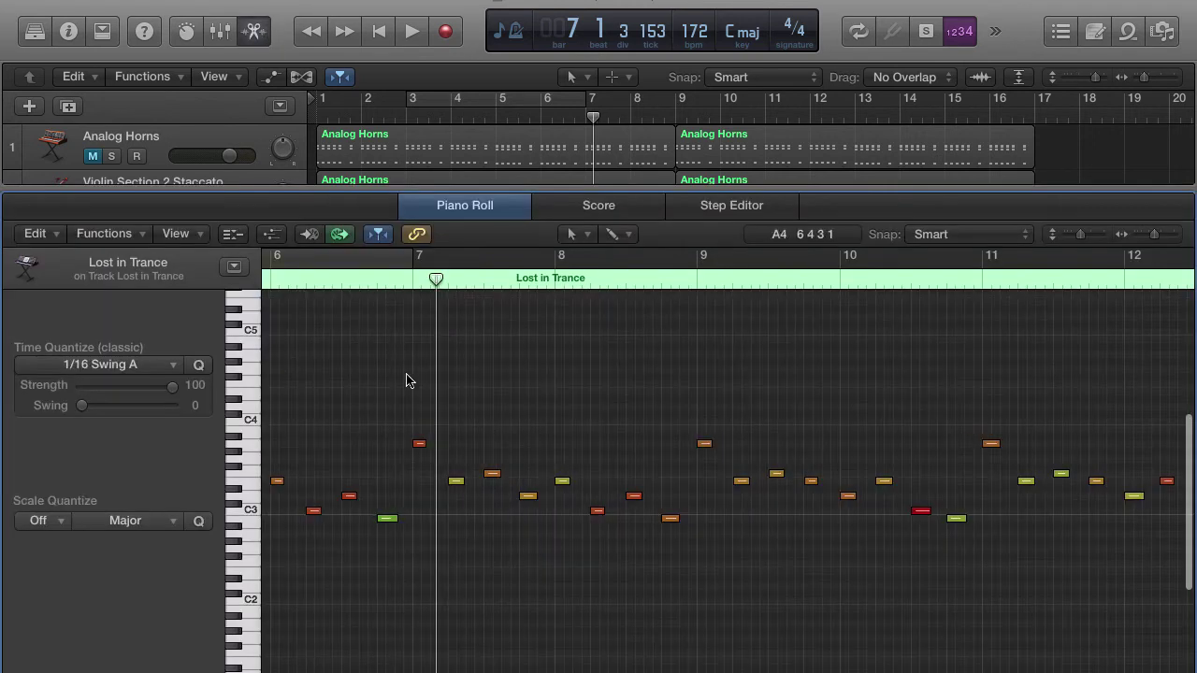
- Play the Lost in Trance melody briefly from the start and return to bar 1
scroll(1010, 531, "right", 5)
scroll(1008, 531, "right", 5)
scroll(788, 530, "right", 3)
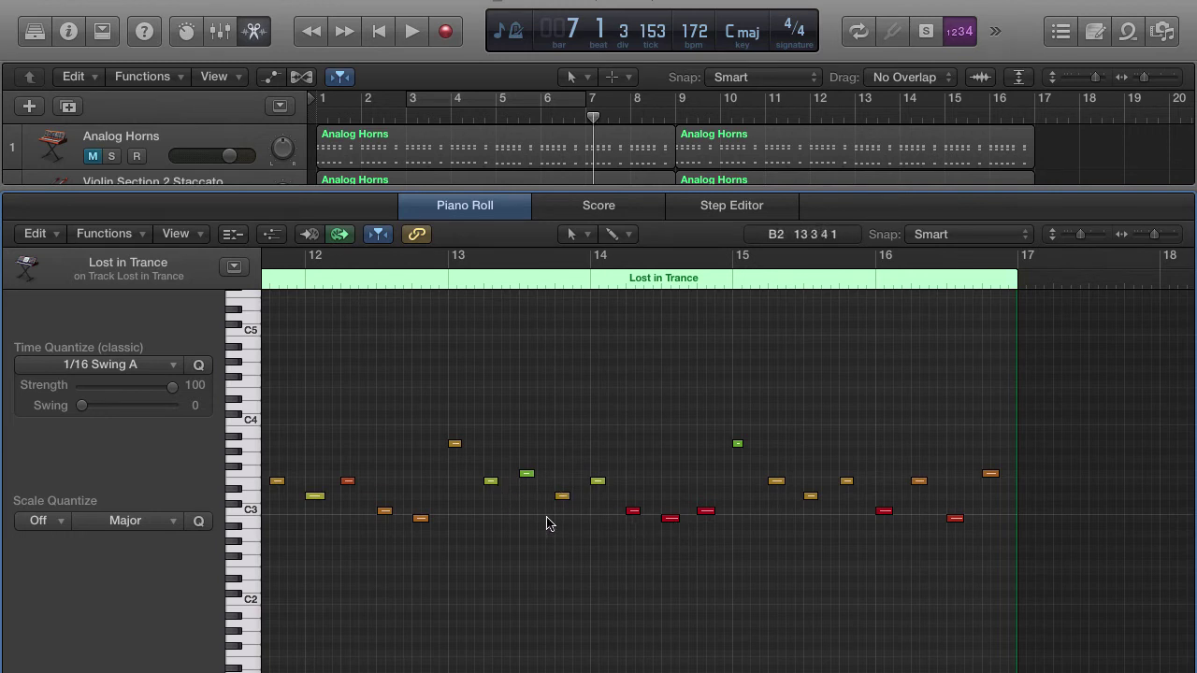
scroll(549, 524, "left", 5)
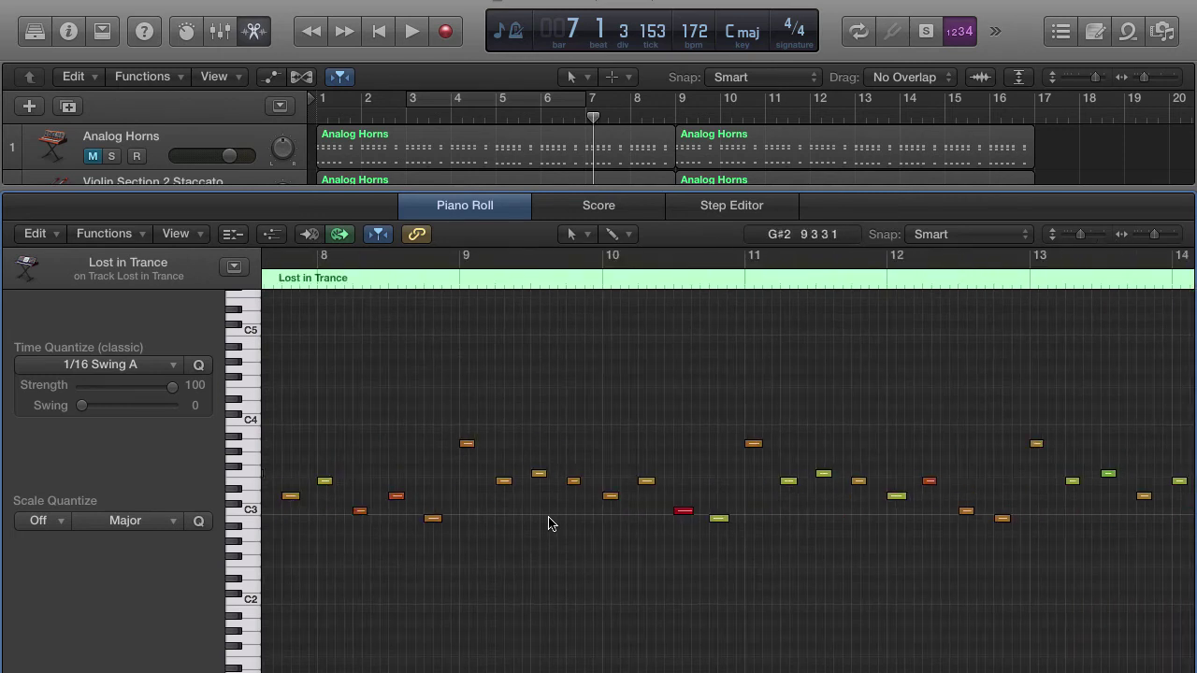
scroll(549, 524, "left", 5)
scroll(548, 523, "left", 3)
key("Return")
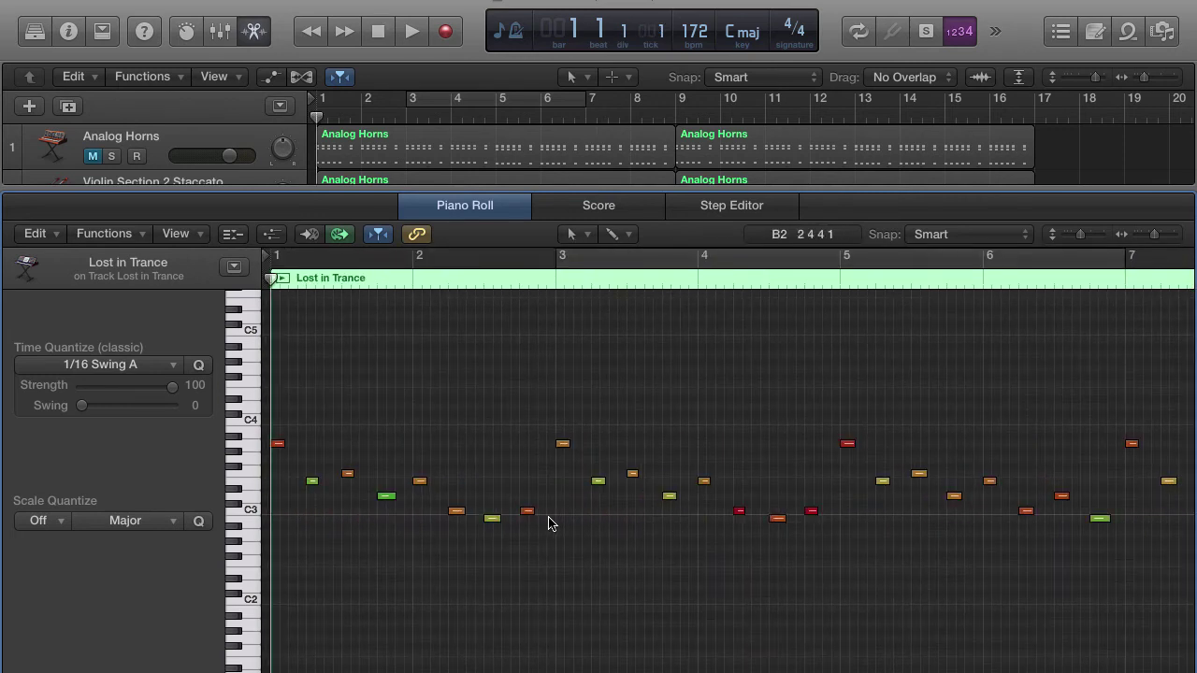
key("space")
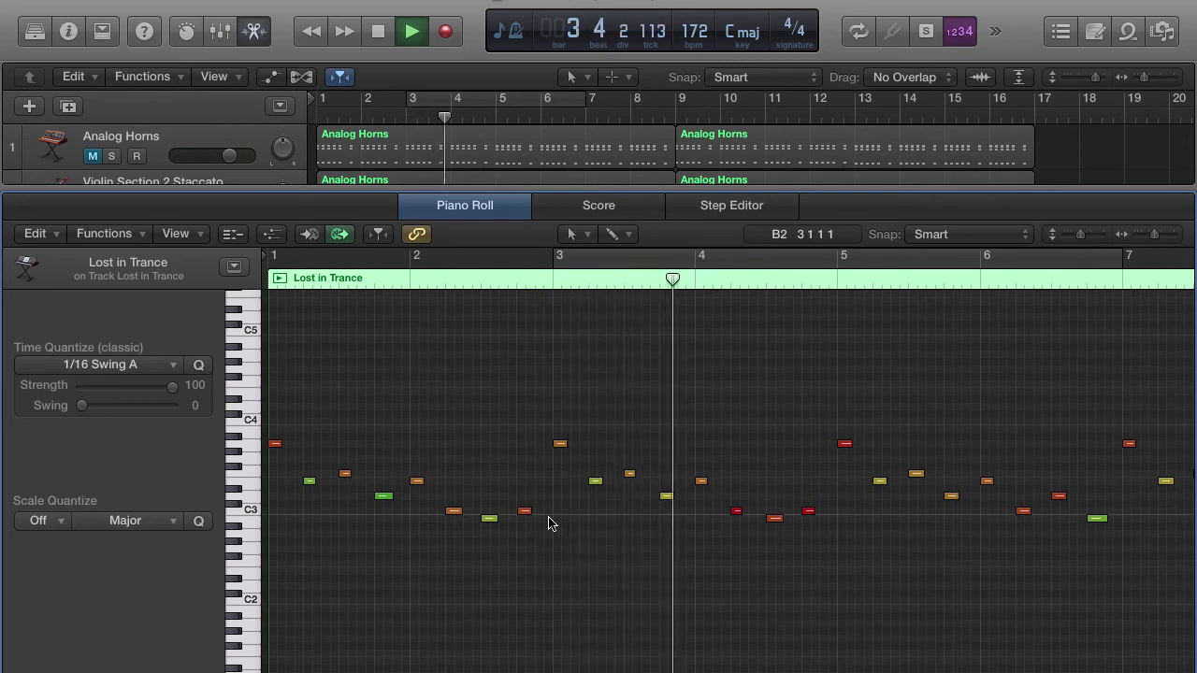
key("space")
key("Return")
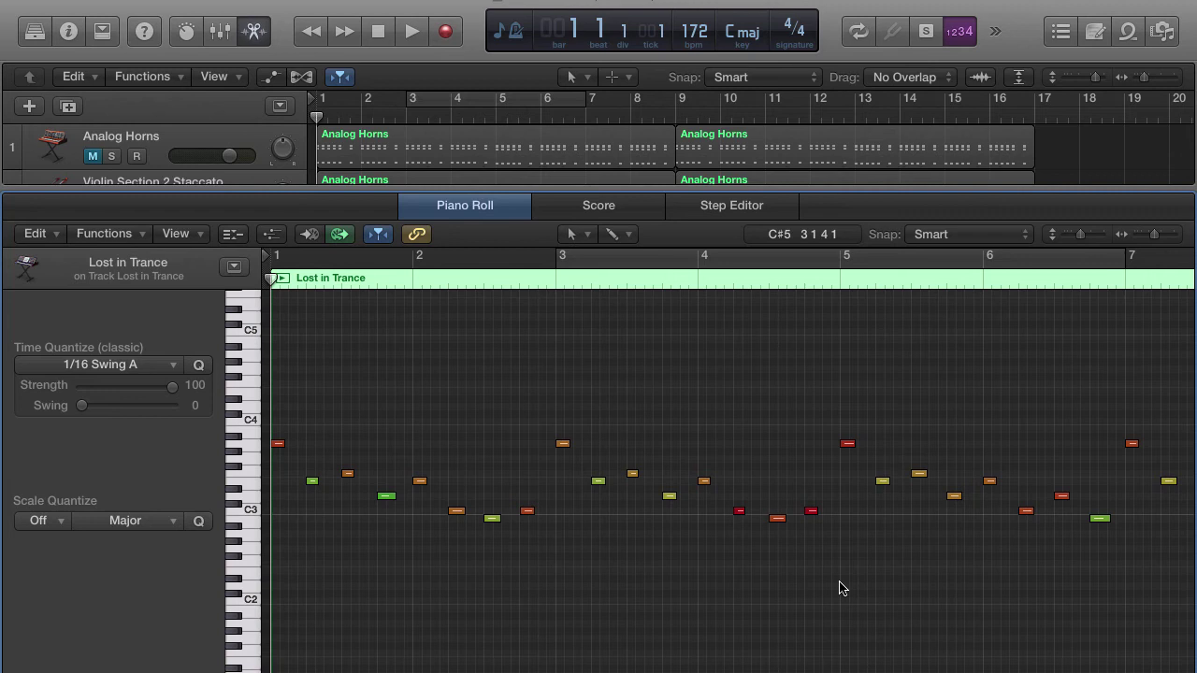
- Select all 64 Lost in Trance notes and show the Note Velocity lane
key("super+a")
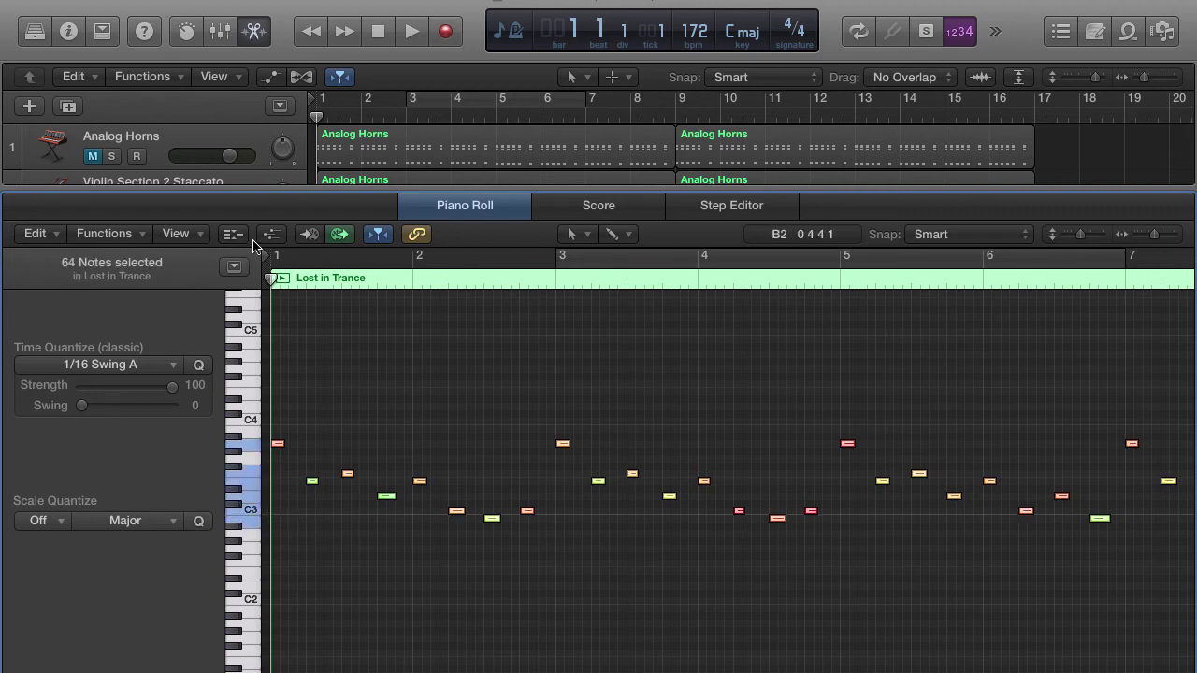
left_click(276, 239)
left_click(137, 531)
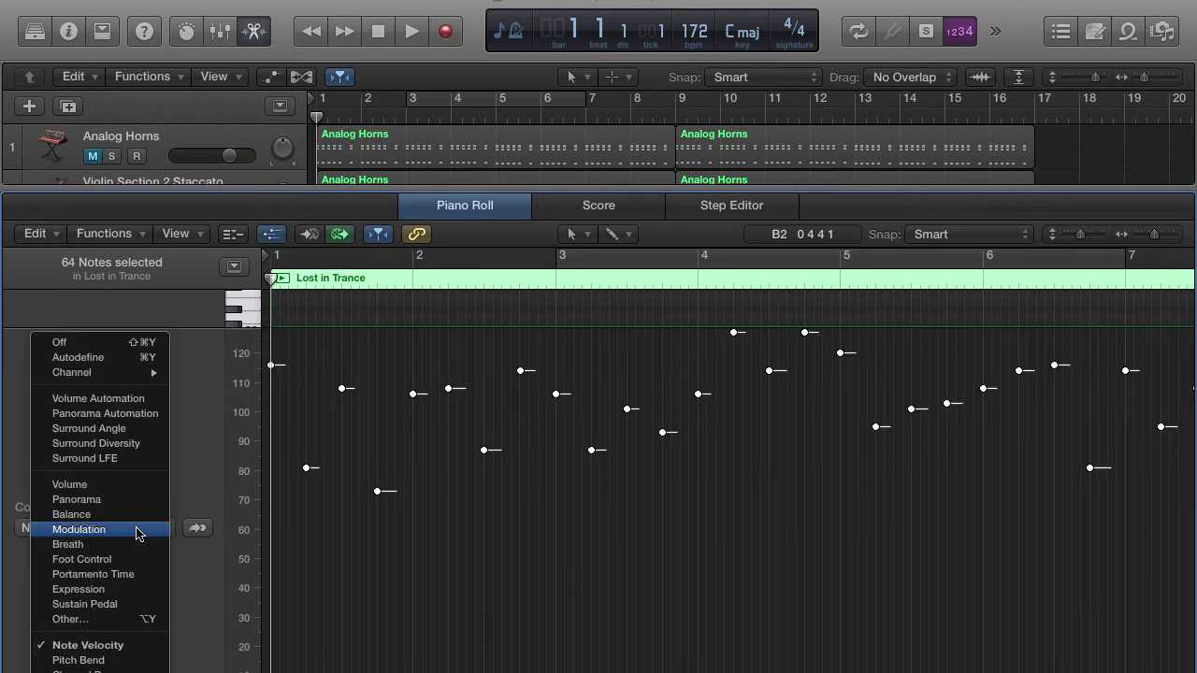
left_click(110, 648)
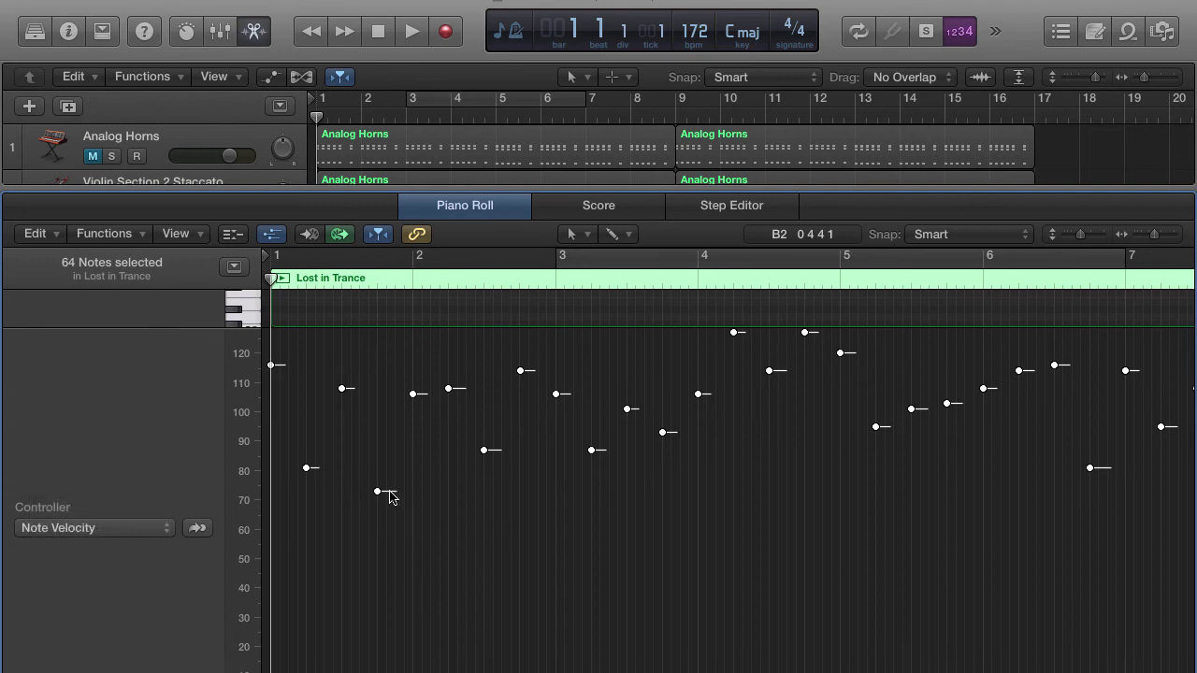
- Drag a velocity point up to set all 64 notes to velocity 127
left_click_drag(390, 495, 409, 294)
scroll(941, 461, "right", 5)
scroll(940, 460, "right", 10)
scroll(938, 459, "right", 10)
scroll(935, 460, "left", 8)
scroll(929, 463, "left", 10)
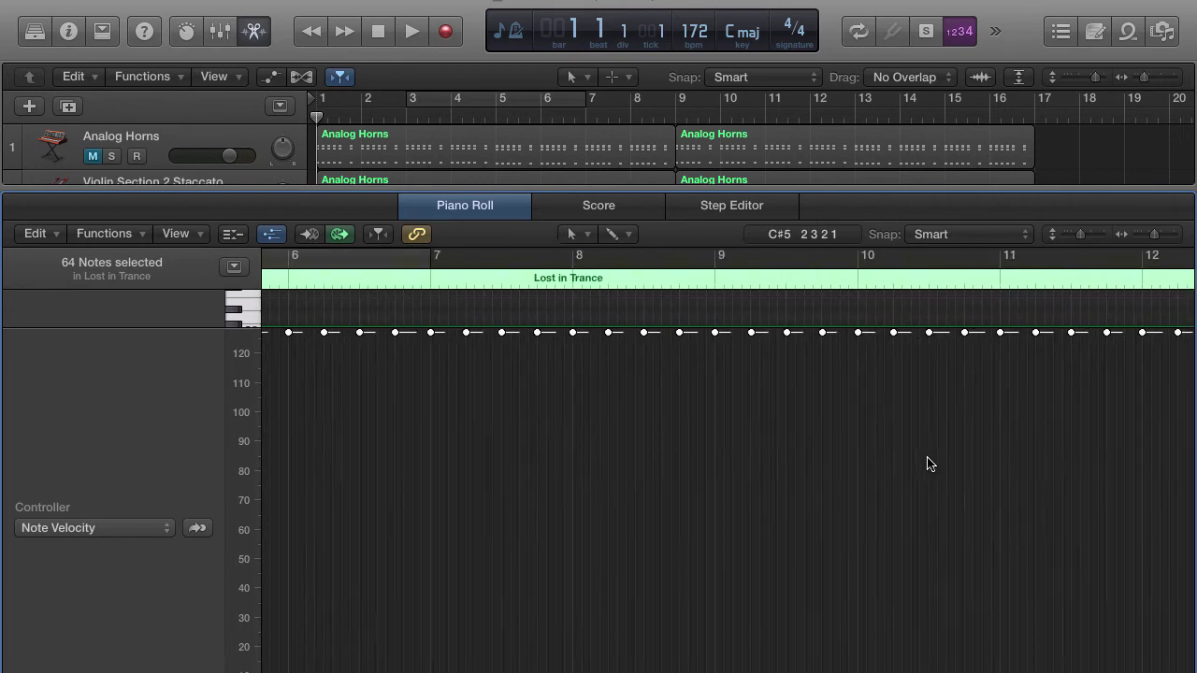
scroll(928, 463, "left", 5)
scroll(928, 463, "left", 4)
scroll(928, 463, "left", 1)
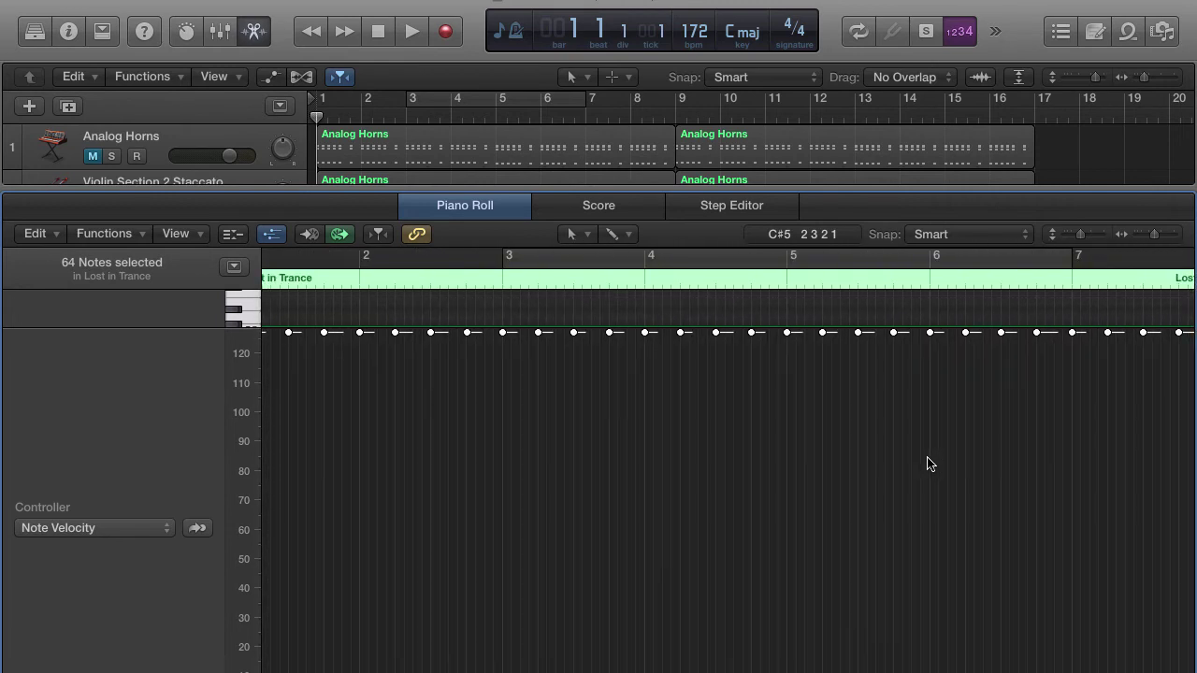
- Hide the velocity lane, deselect the notes, and play Lost in Trance from bar 1 to about bar 5
left_click(272, 235)
left_click(503, 366)
scroll(503, 367, "left", 1)
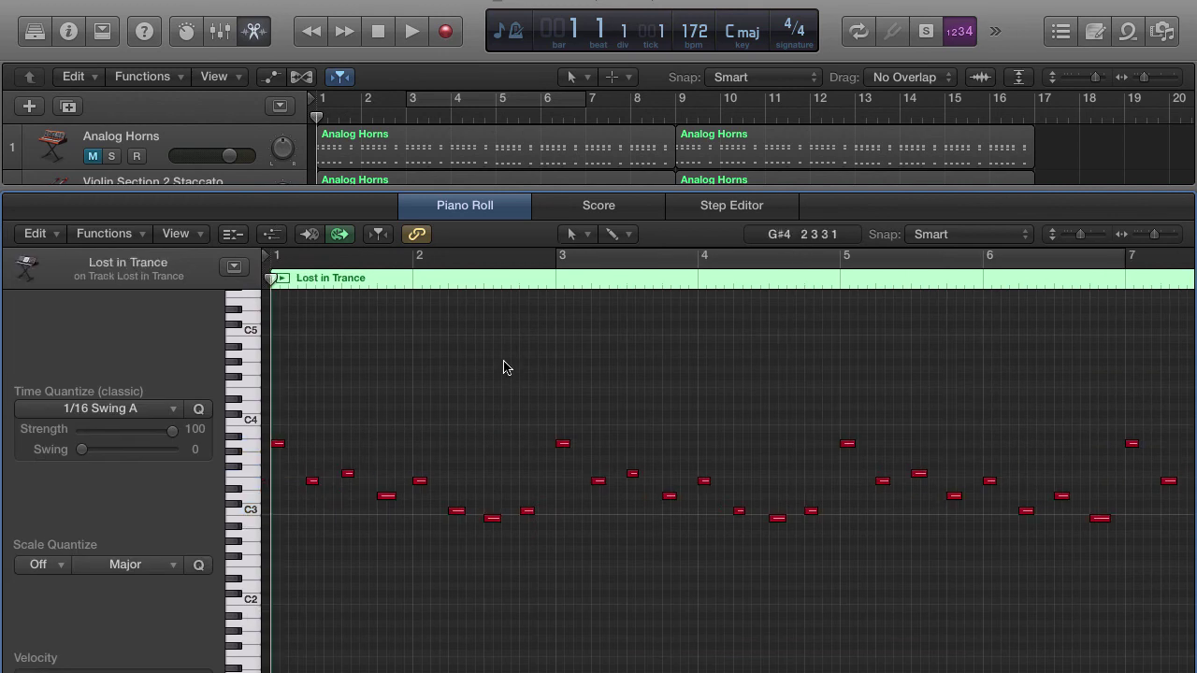
key("space")
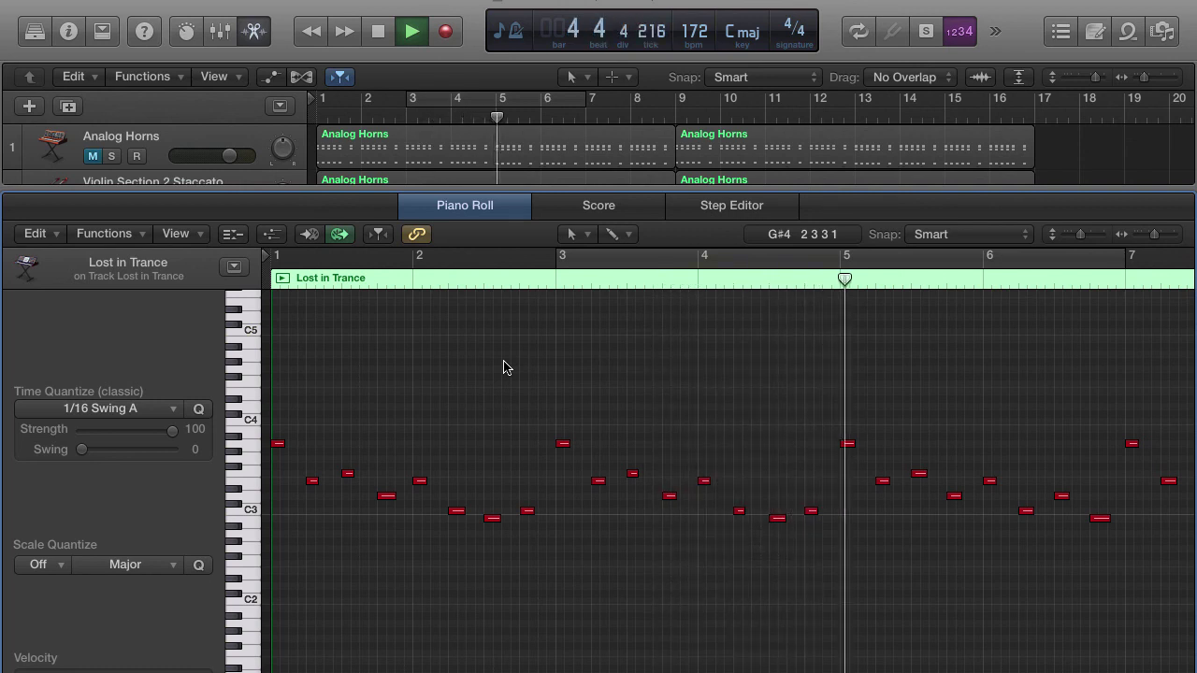
key("space")
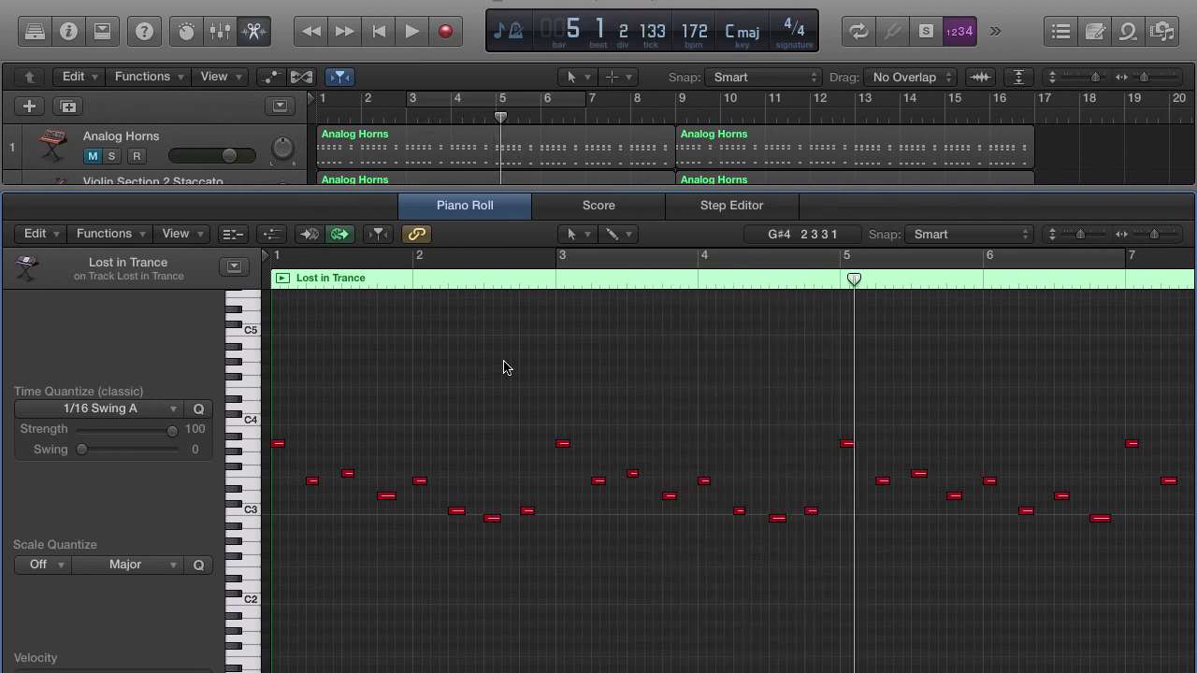